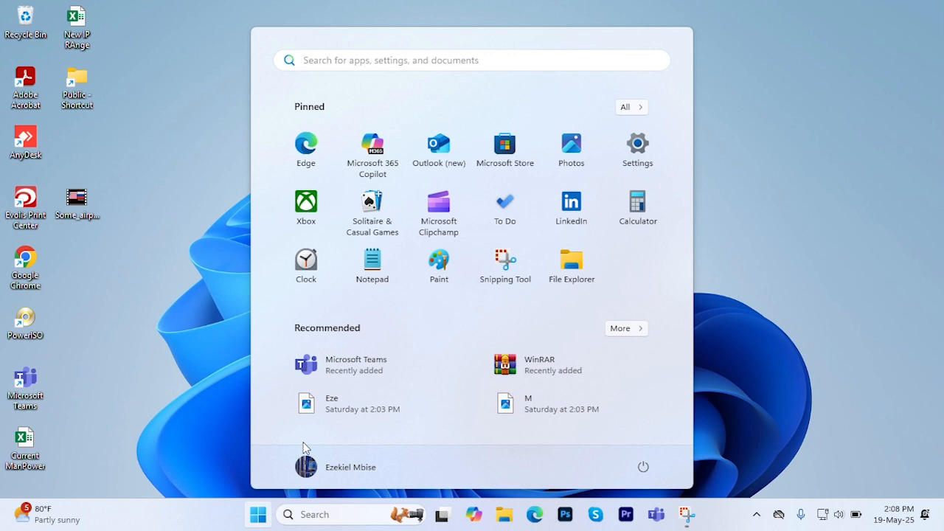
- Search for "Microsoft word" and open the Word app
text(M)
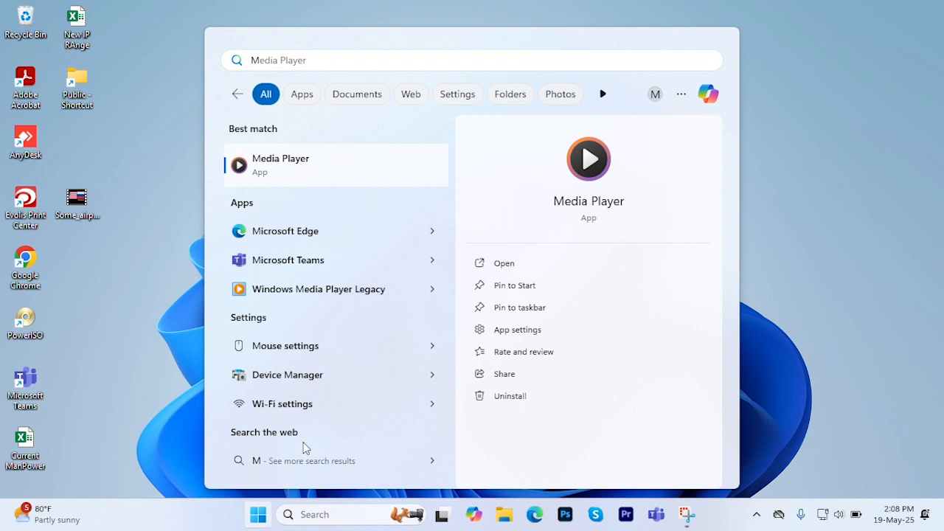
text(icro)
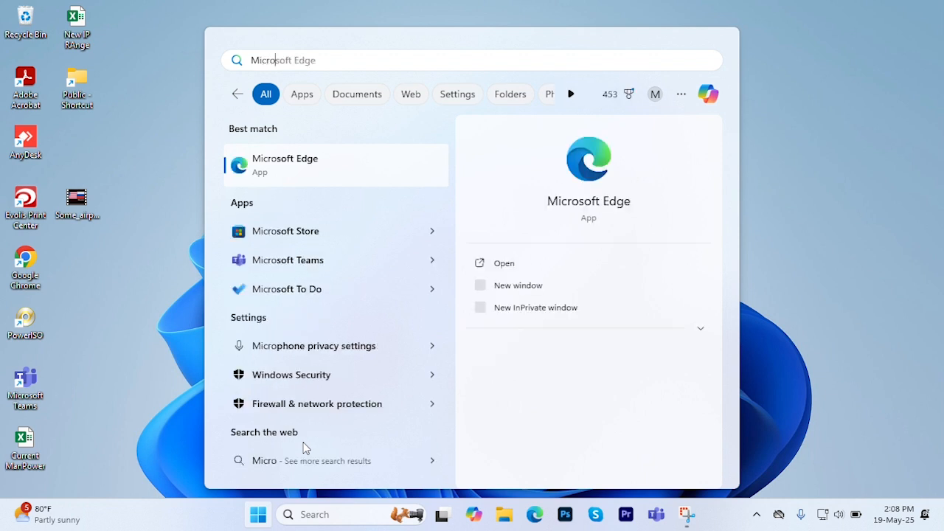
text(soft )
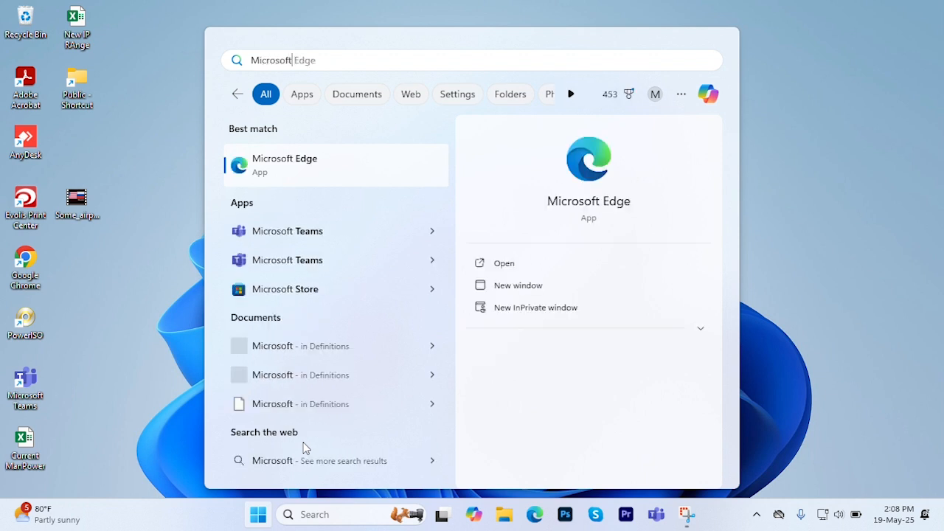
text(word)
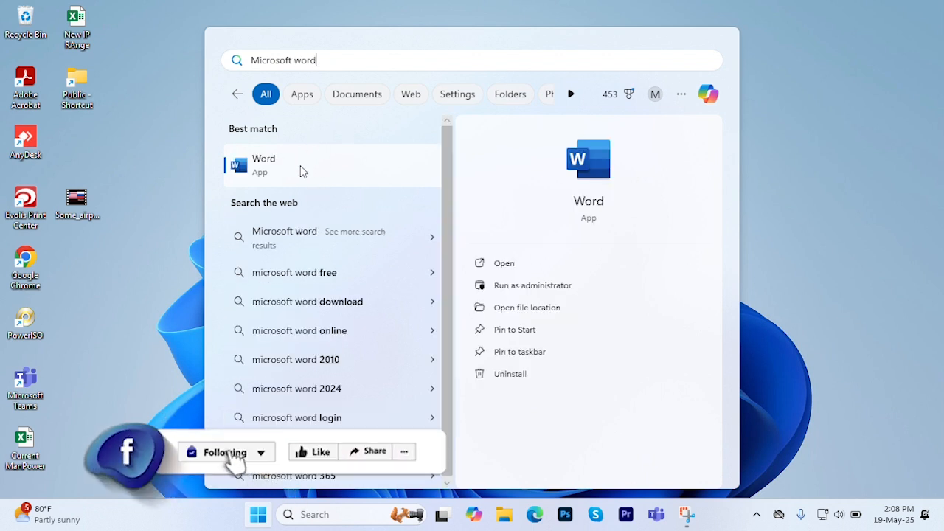
click(516, 268)
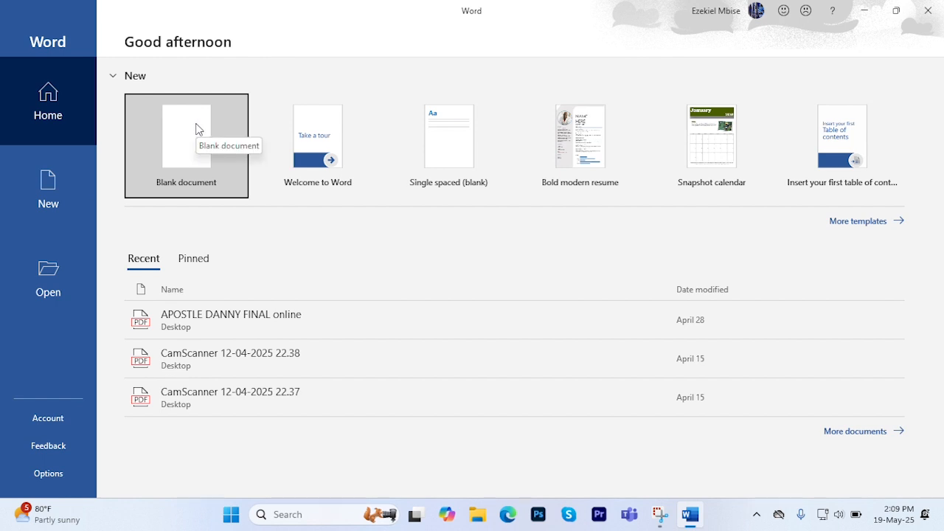
- Create a new blank document and apply the Title style to its first line
click(32, 193)
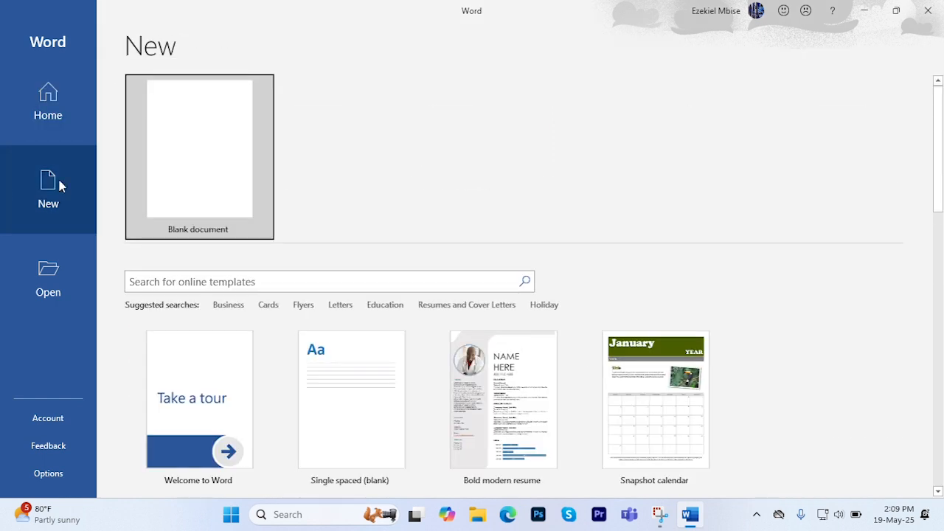
click(207, 145)
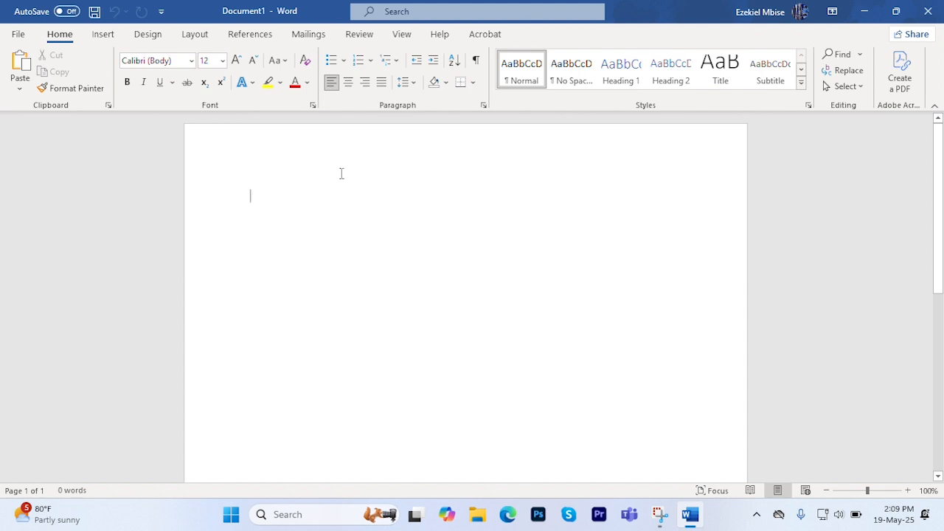
click(720, 73)
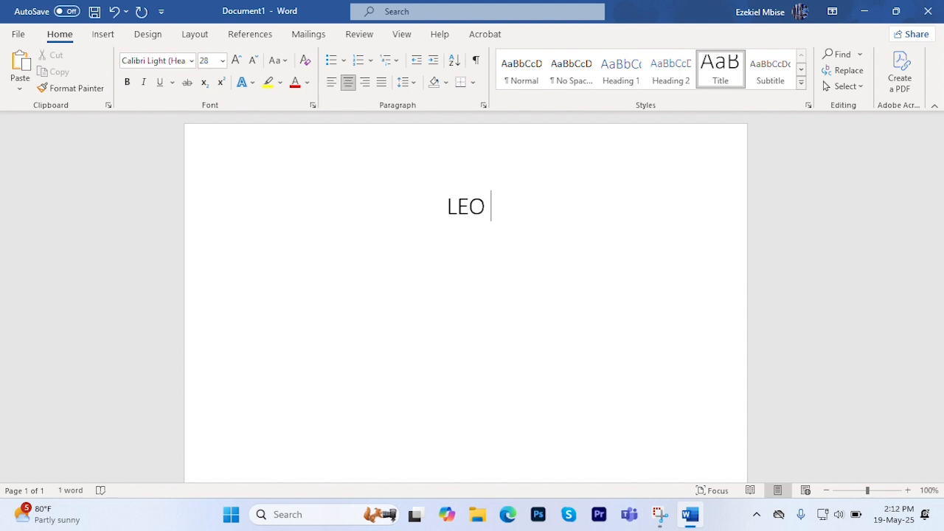
- Complete the title line so that it reads "LEO TUNAJIFUNZA MICROSOFT WORD" and start a new paragraph below it
text(TUNA)
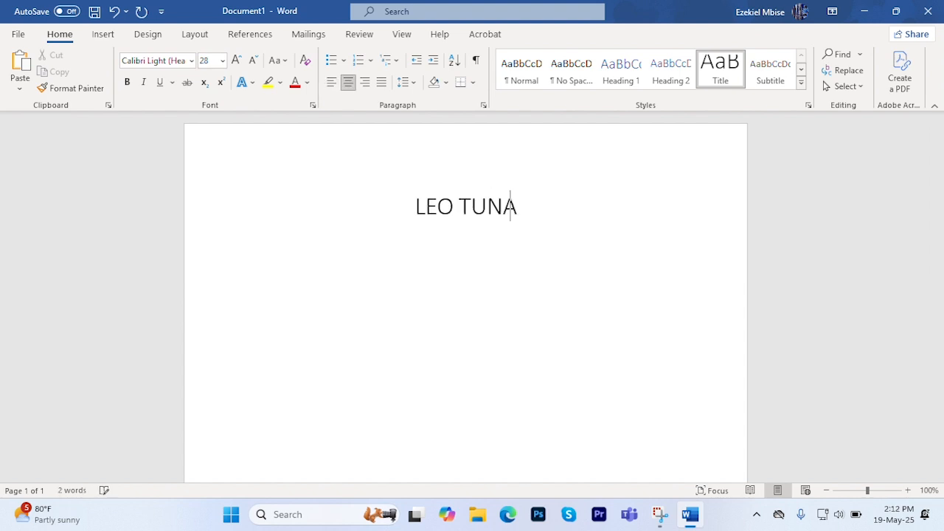
text(JIF)
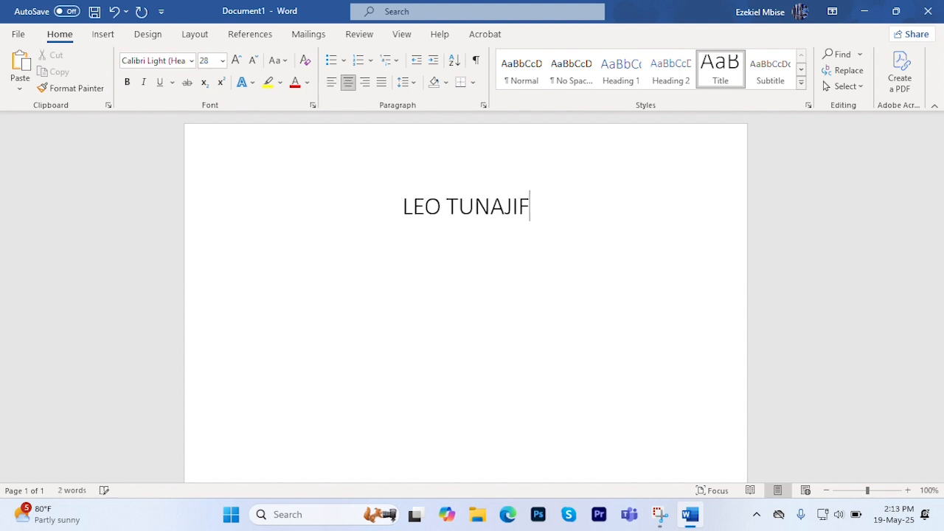
text(UNZA)
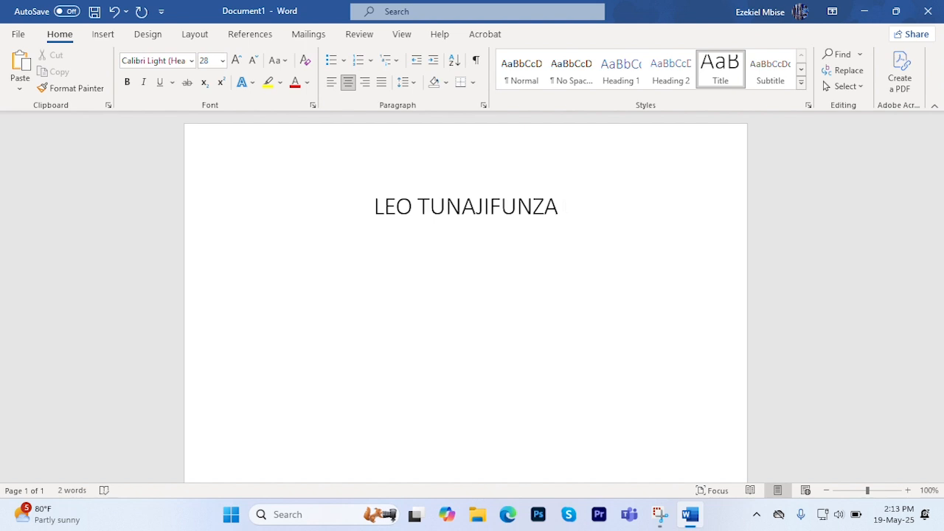
text( MI)
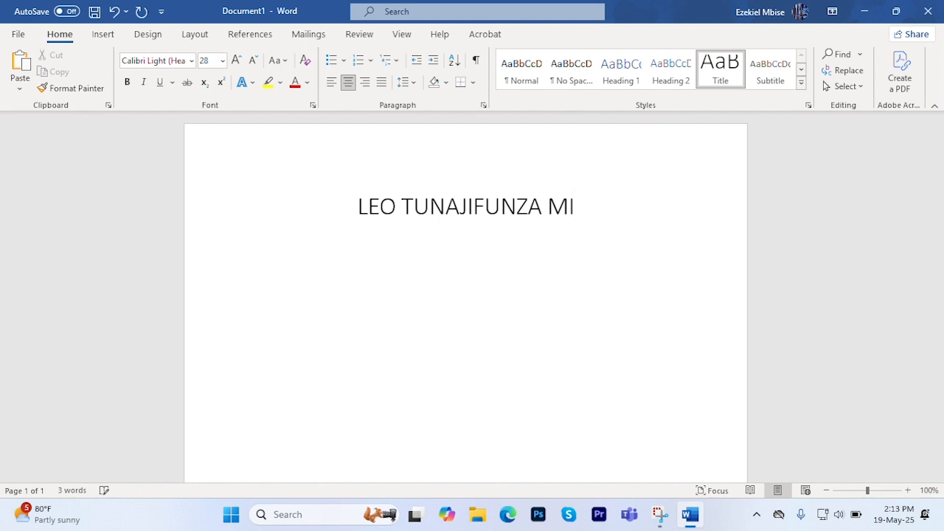
text(CRO)
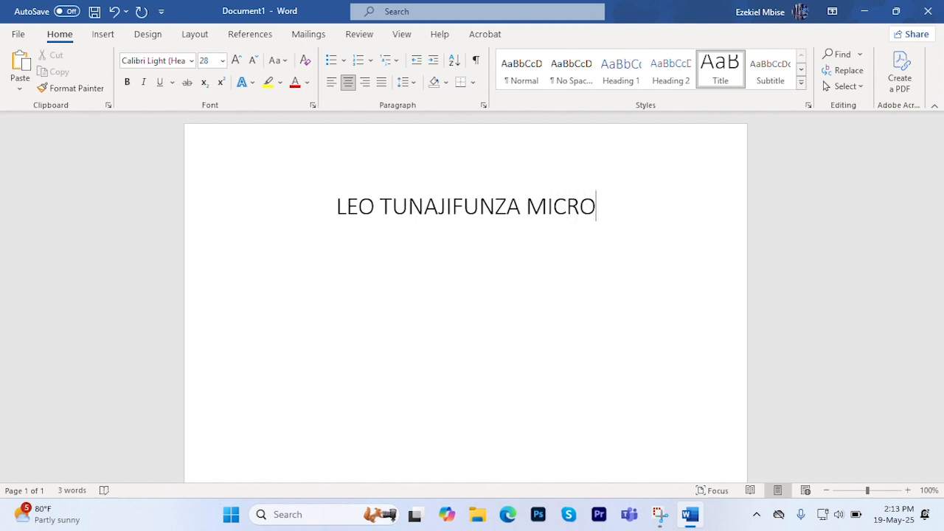
text(SI)
key(BackSpace)
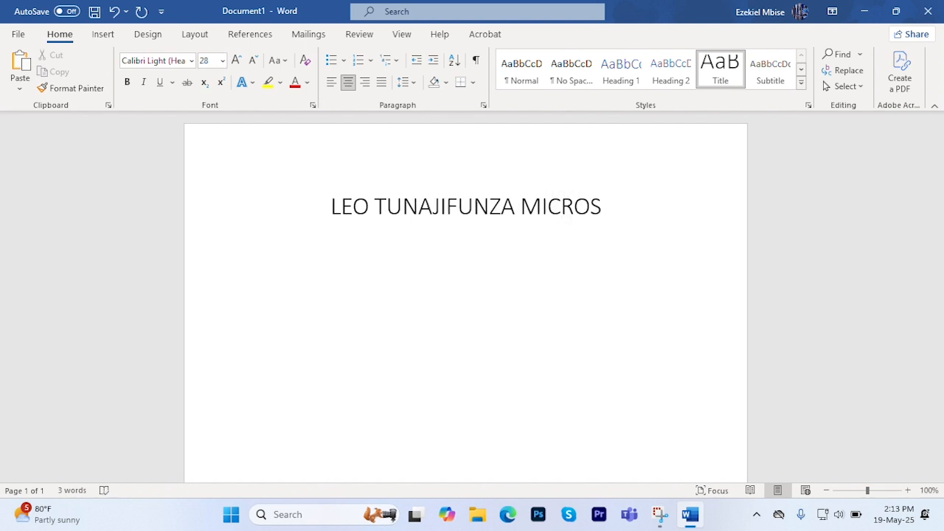
text(OFT )
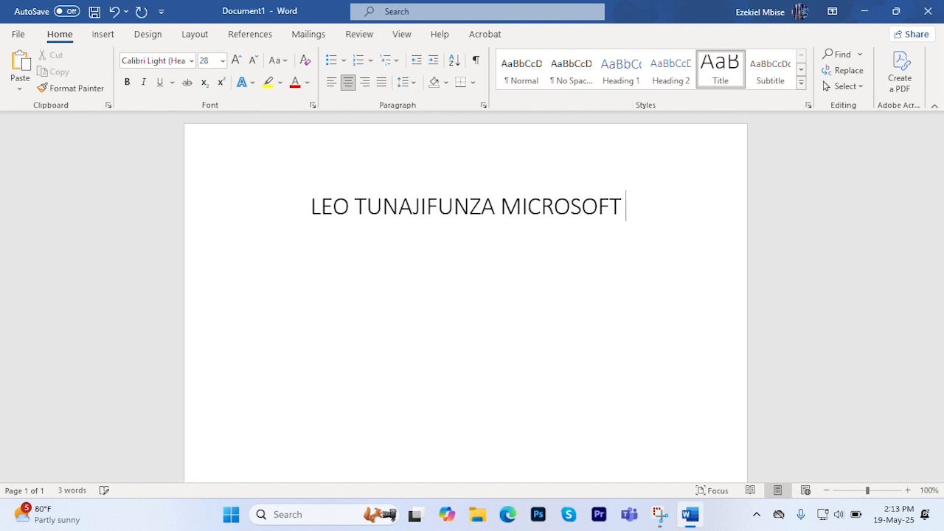
text(WORD)
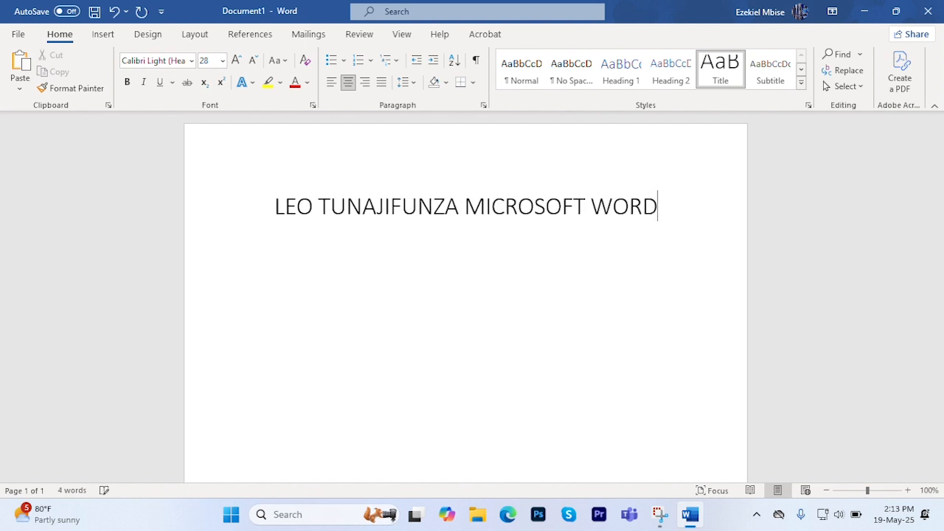
key(Return)
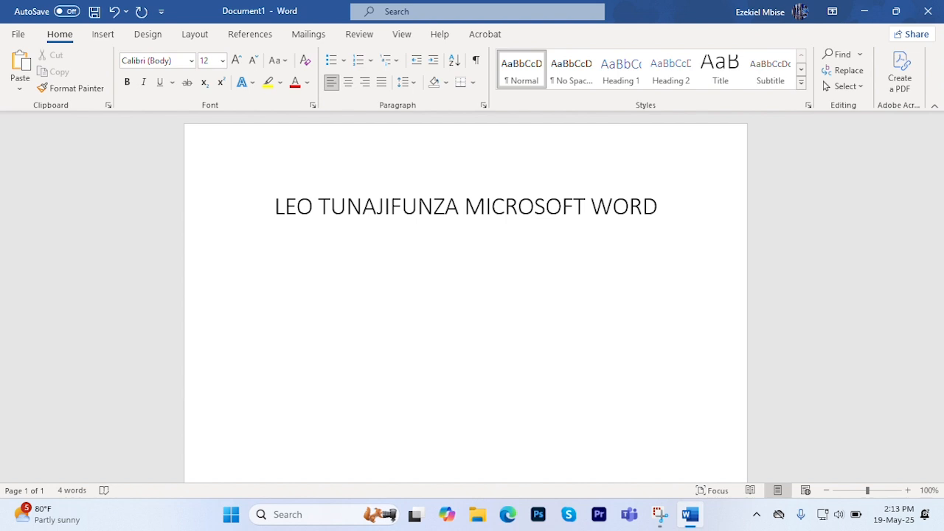
- Enter the line "VITU VYA KUZINGATIA" below the title
text(VITU VYA KUZINGATIA)
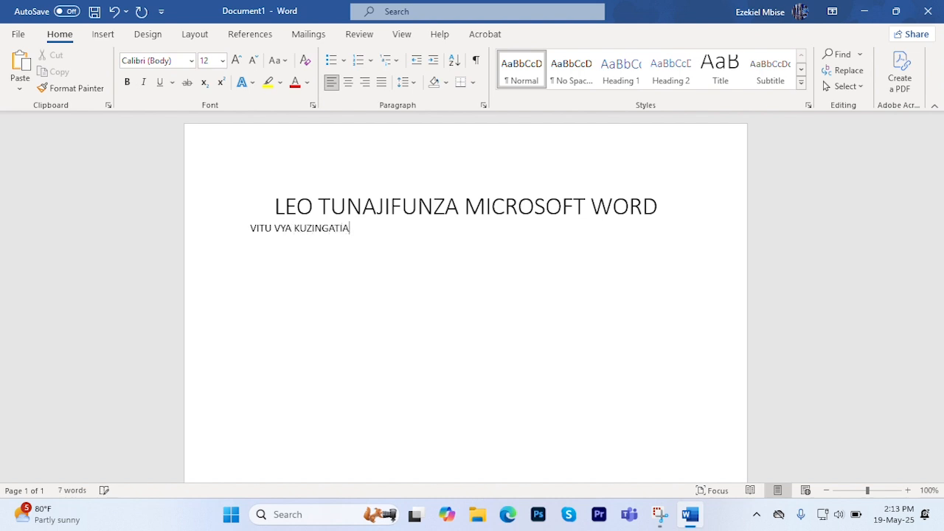
- Start a numbered list below that line with "JINSI YA KUFUNGUA" as its first item
key(Return)
text(1. )
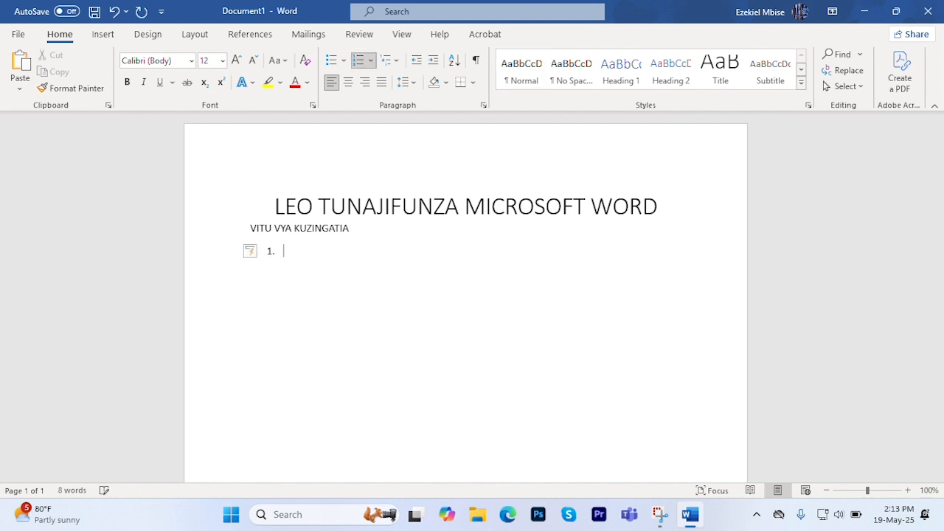
text(JINSI YA)
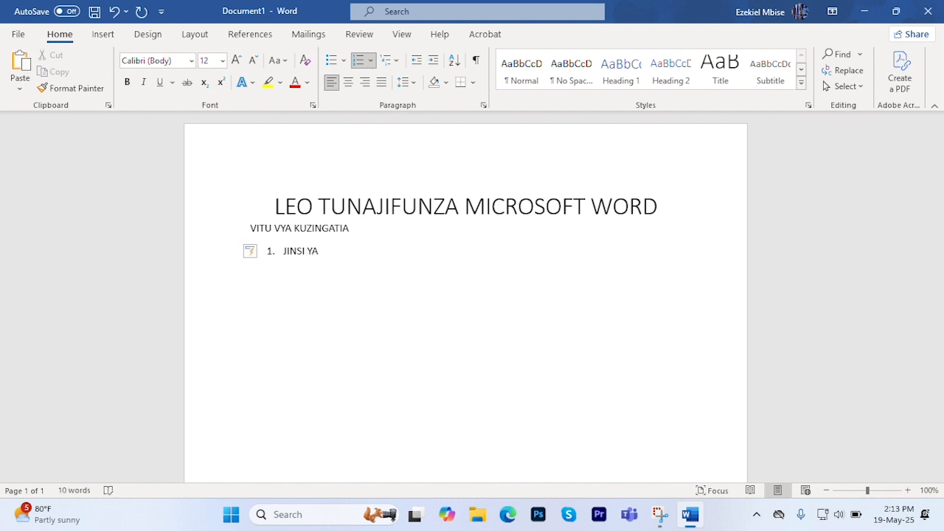
text( KUFUNGUA)
key(Return)
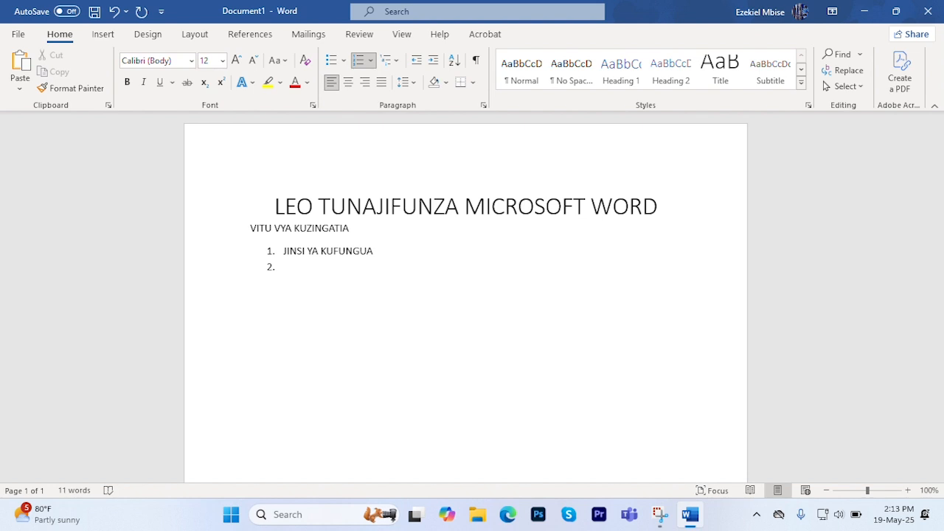
- Enter "JINSI YA KUANDIKA" as the second item of the numbered list
text(JINSI YA KUANDIKA)
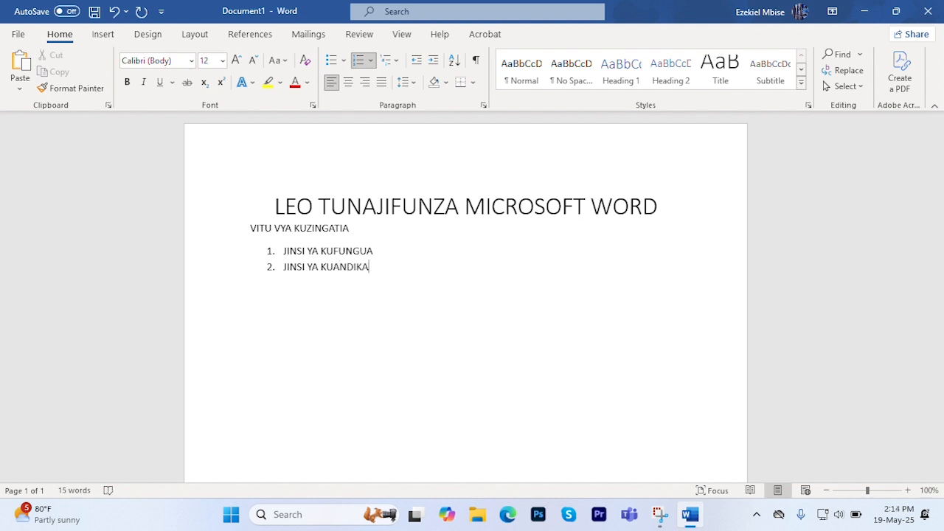
- Add "KUSEVU KAZI" and "KUFUNGA" as the third and fourth items of the numbered list
key(Return)
text(KUSEVU KAZI)
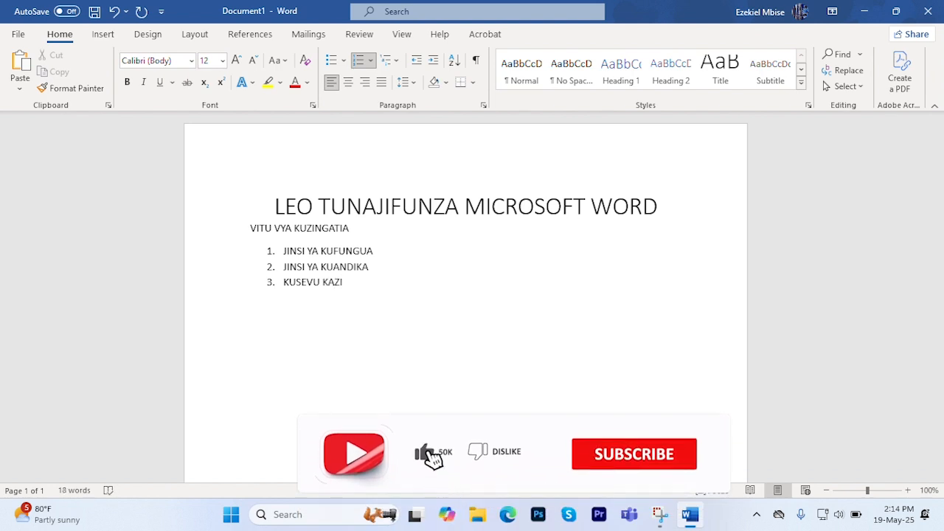
key(Return)
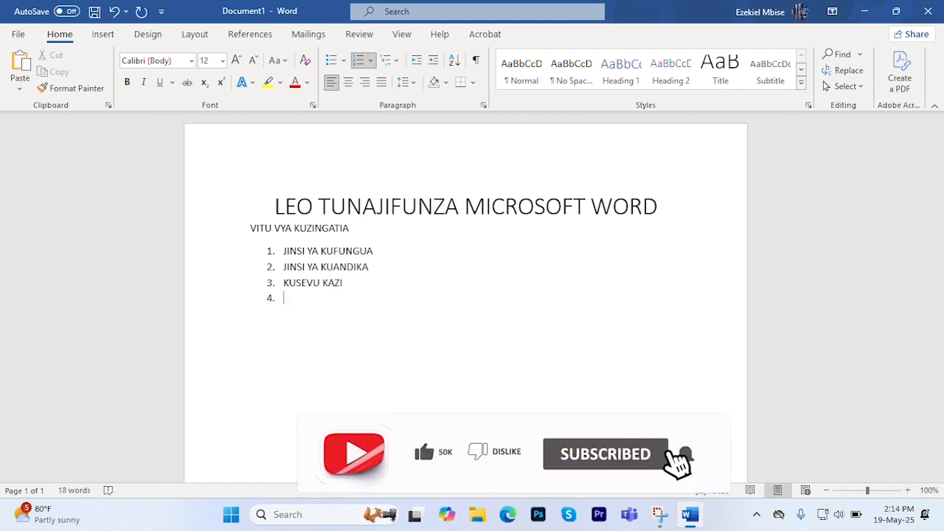
text(K)
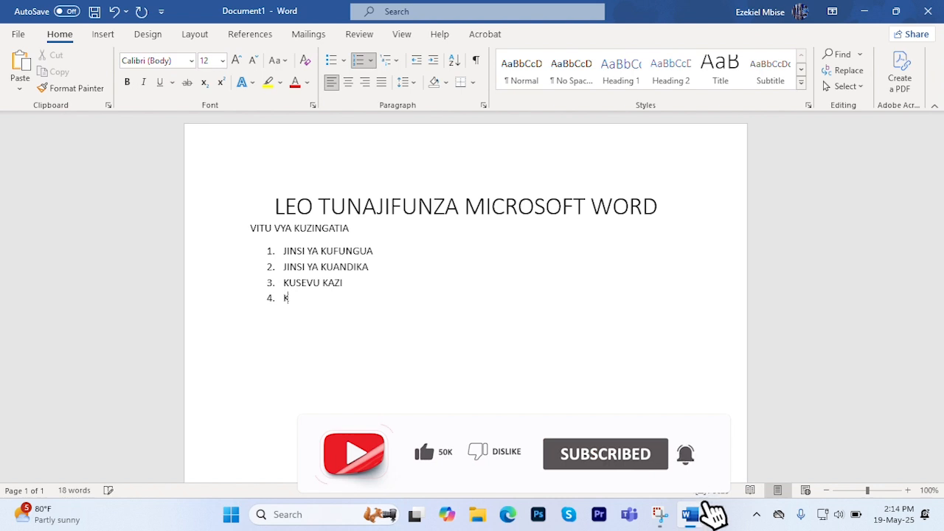
text(UFUNGA)
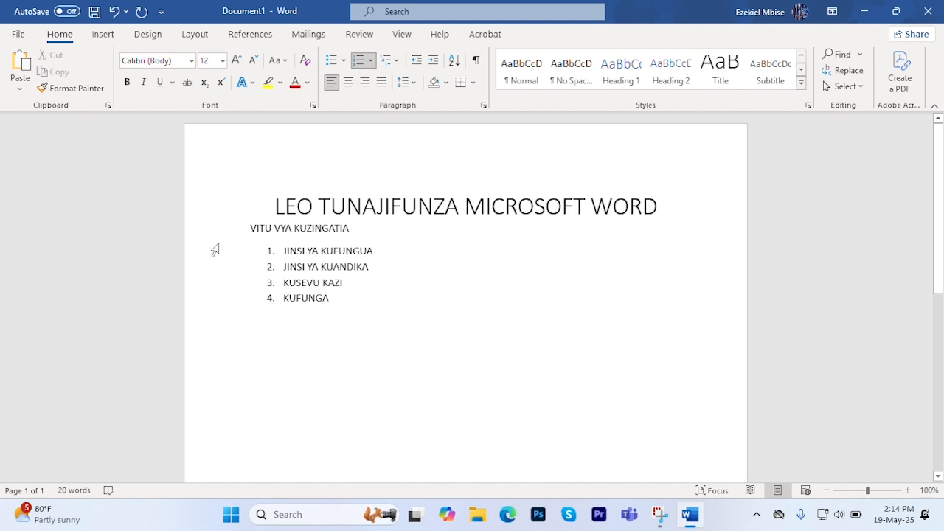
- Save the document to the Desktop folder as a Word Document named WORD
click(18, 36)
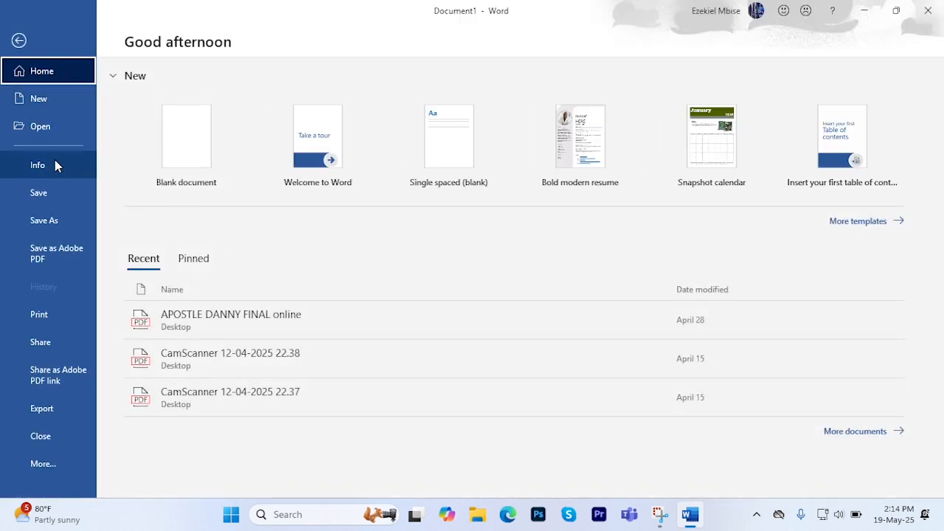
click(17, 40)
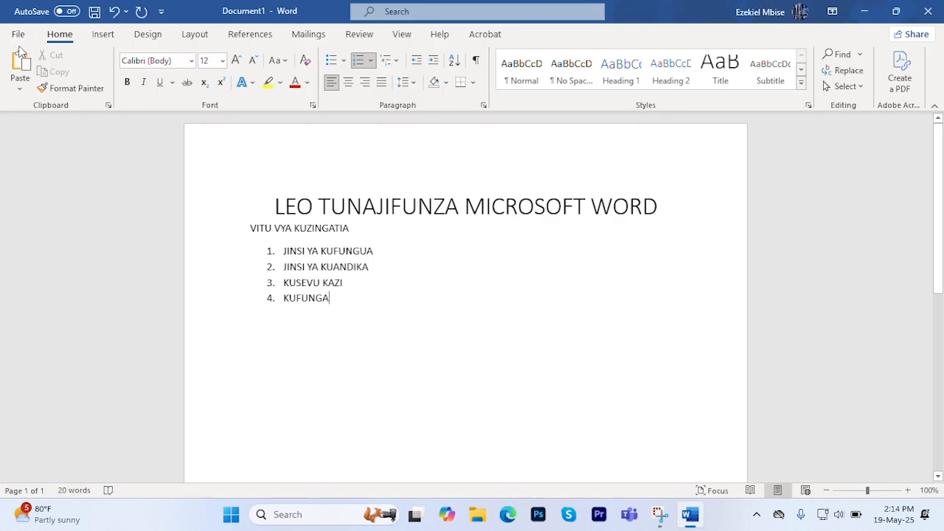
click(18, 37)
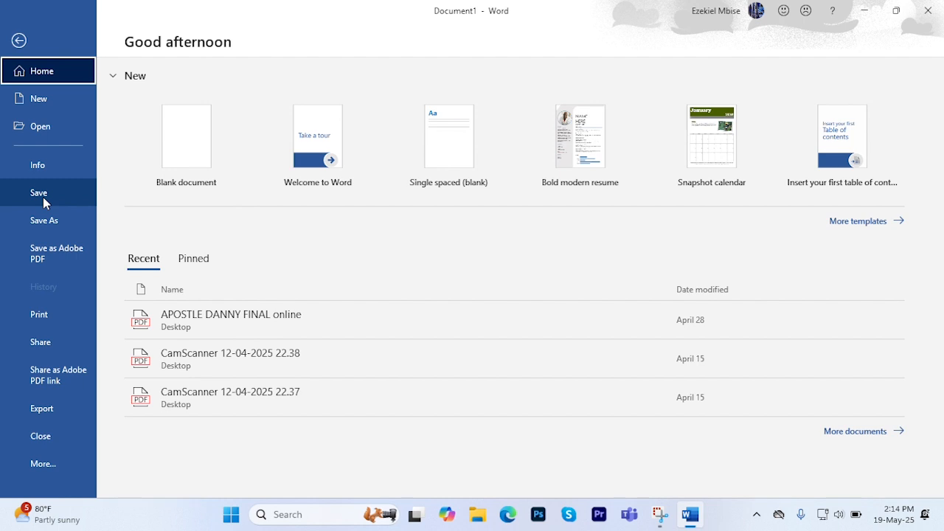
click(43, 197)
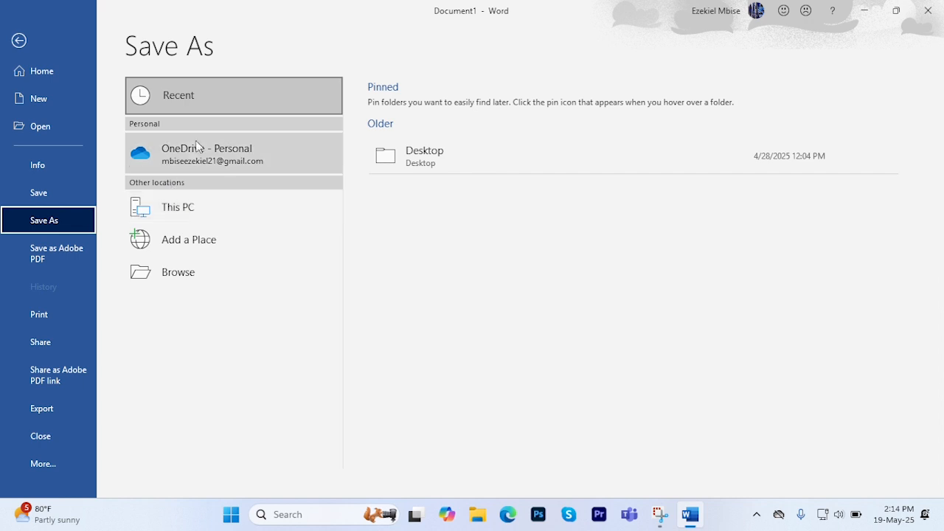
click(183, 275)
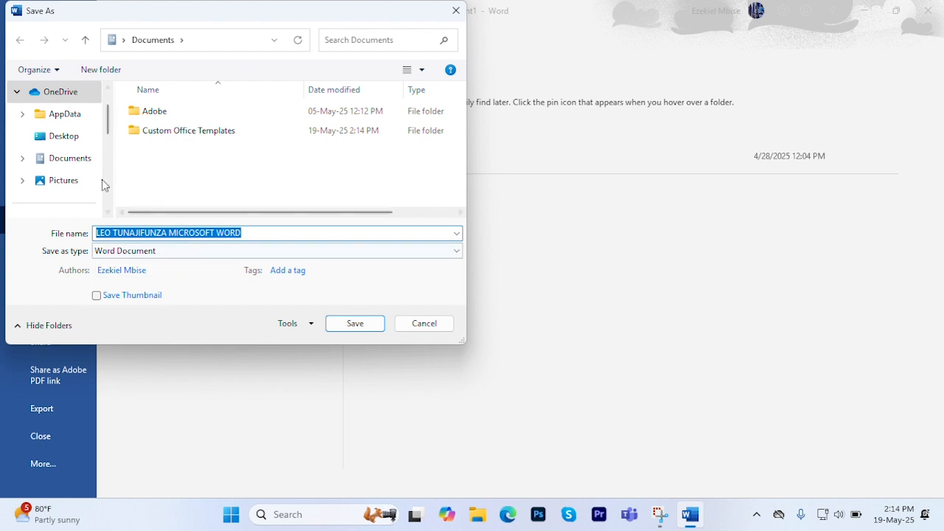
click(70, 146)
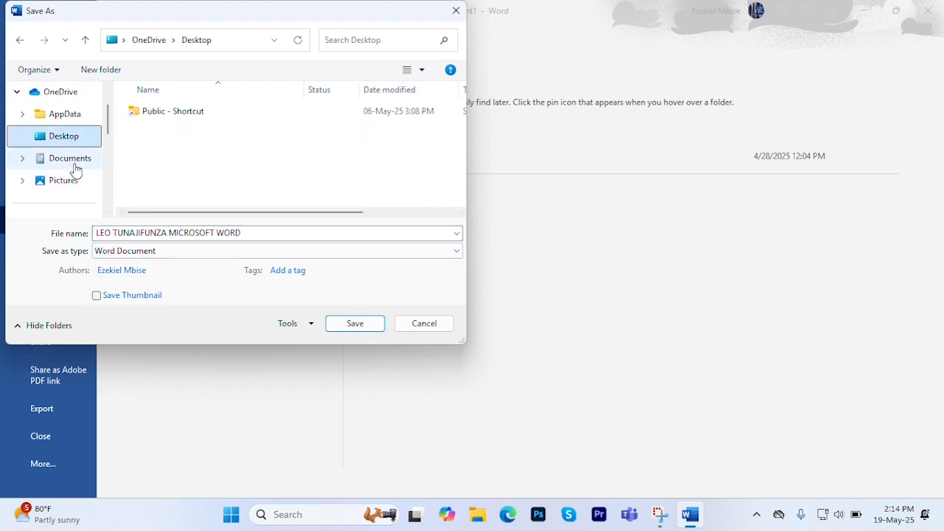
click(72, 159)
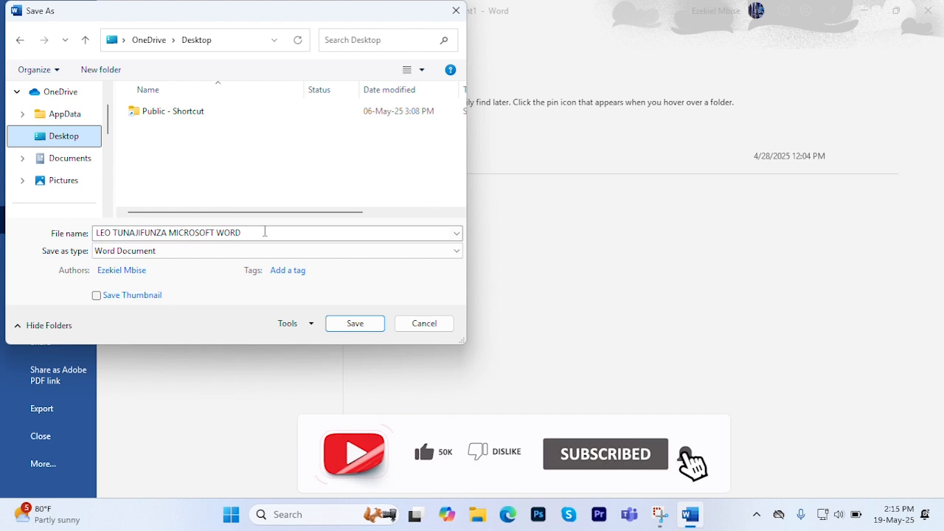
click(258, 231)
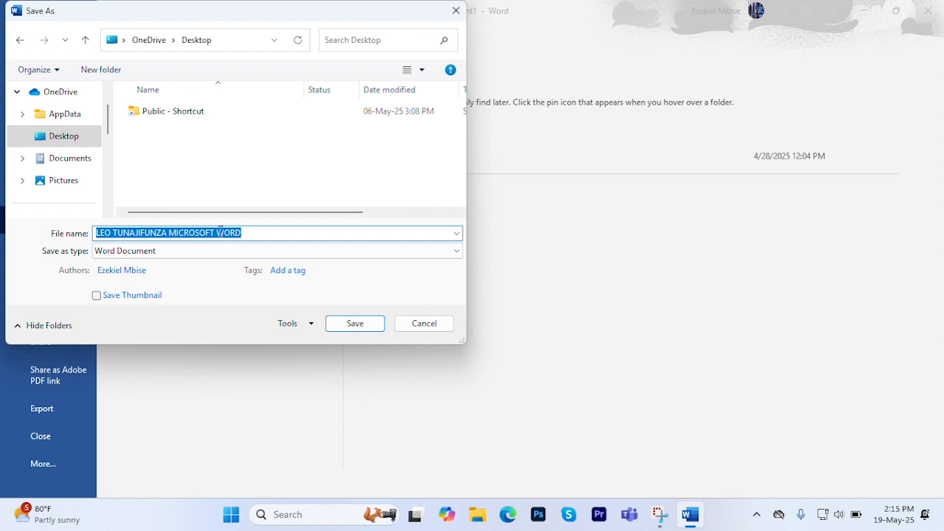
text(W)
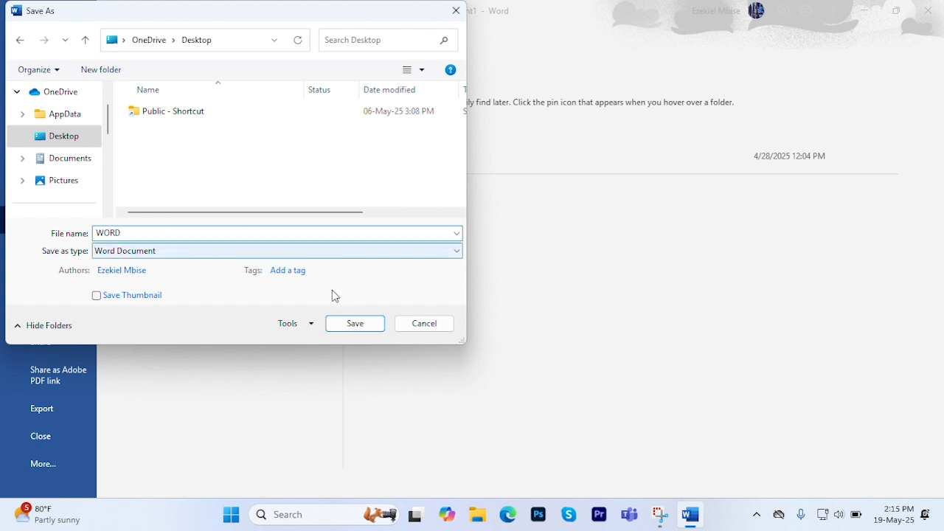
click(367, 330)
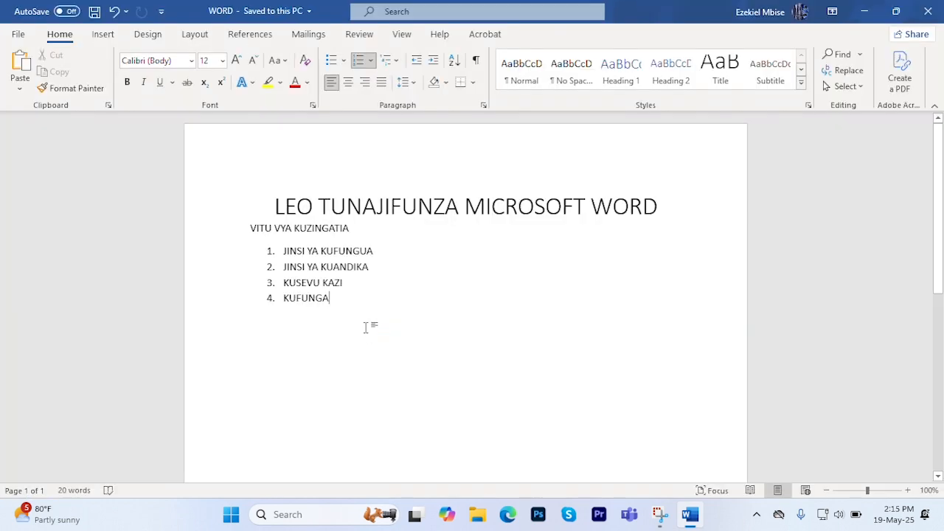
- Close the document window and locate the saved WORD file on the desktop
click(928, 11)
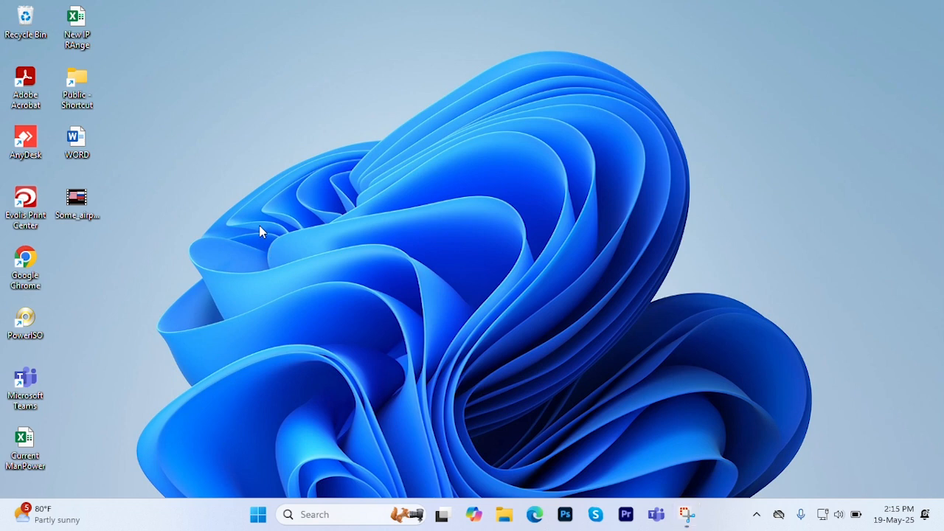
right_click(280, 253)
click(296, 286)
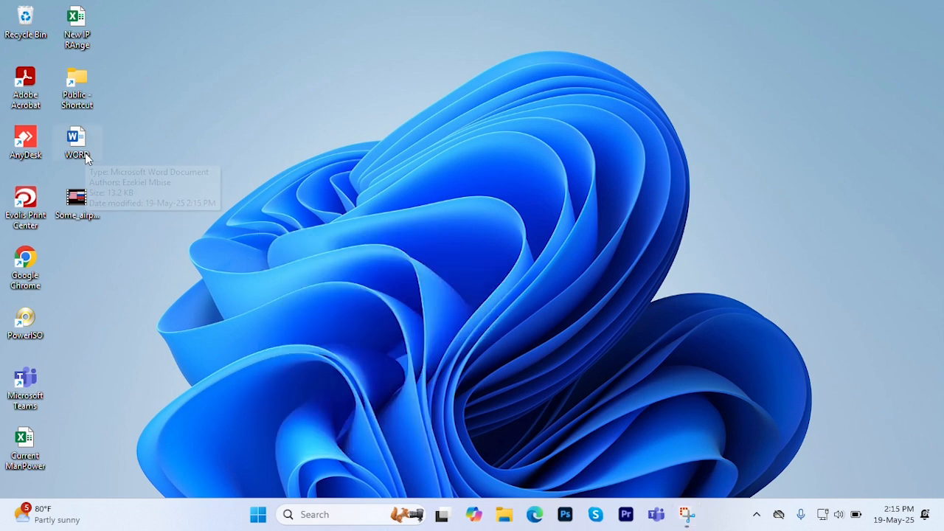
drag(158, 115, 57, 176)
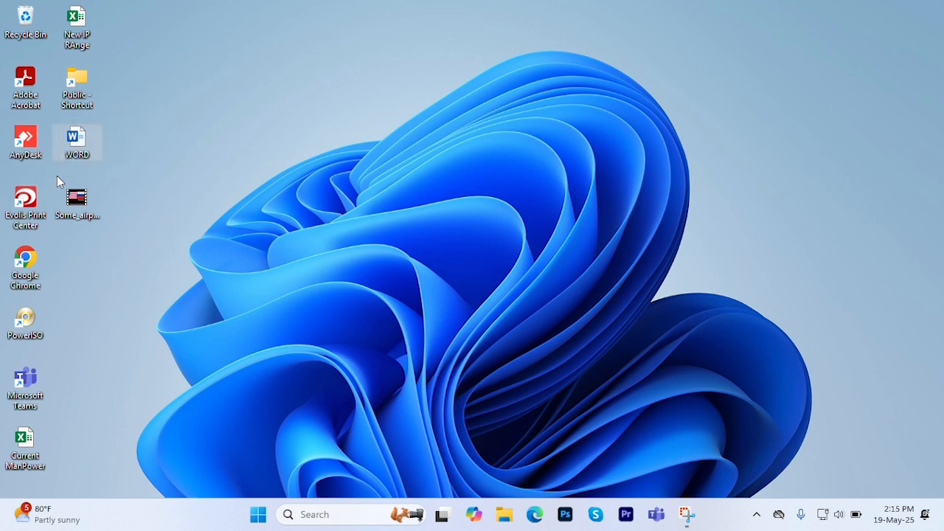